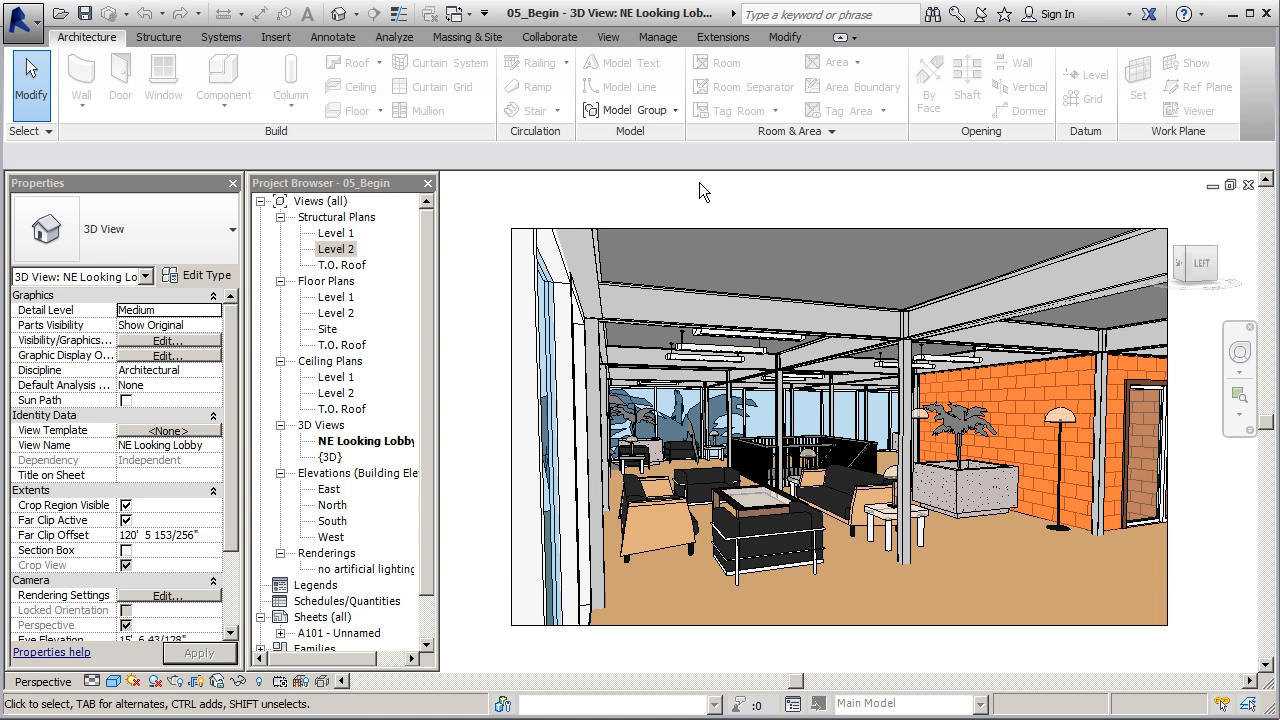
Open the rendering settings for the NE Looking Lobby view and move the dialog clear of the view
{"action": "left_click", "coordinate": [601, 37]}
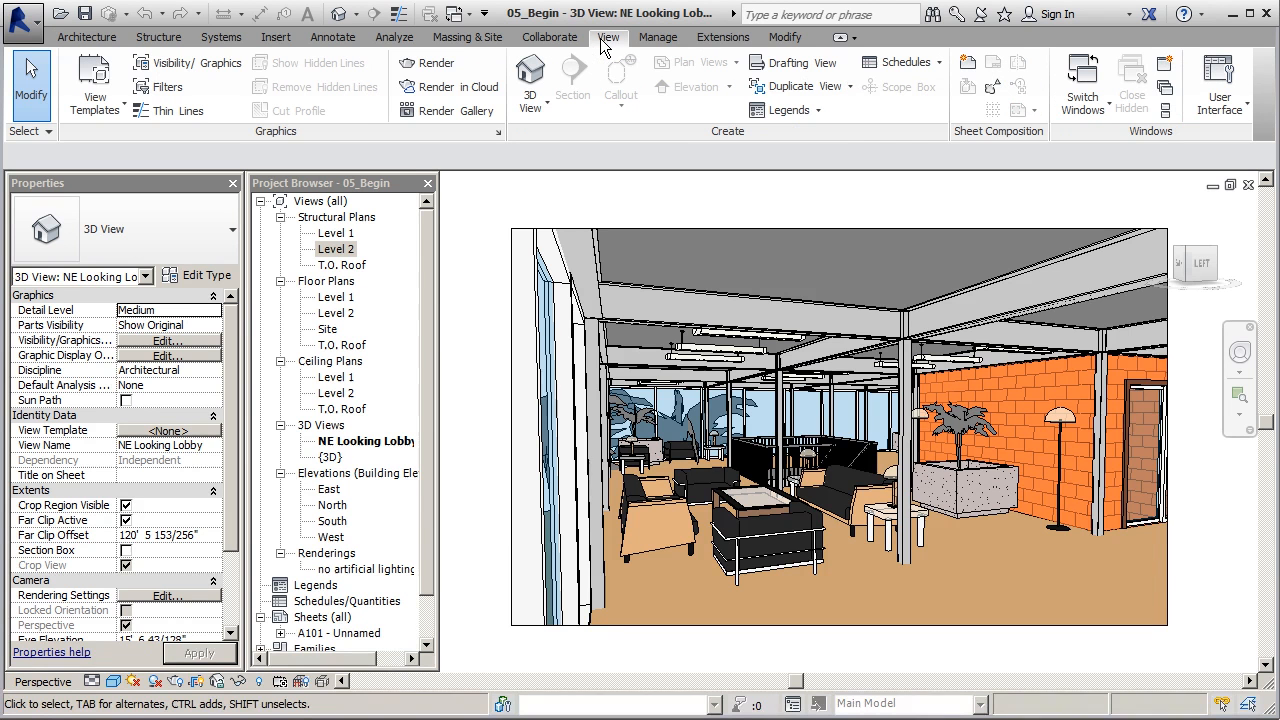
{"action": "left_click", "coordinate": [438, 67]}
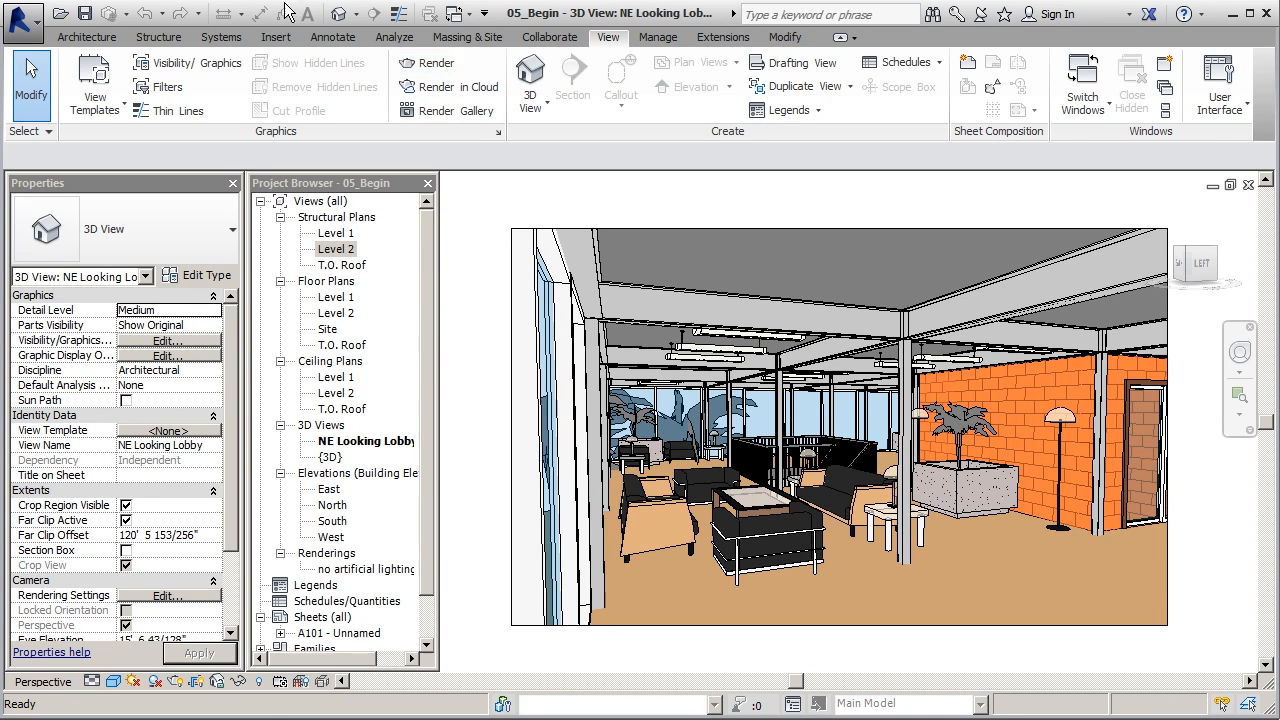
{"action": "left_click_drag", "start_coordinate": [188, 41], "coordinate": [227, 30]}
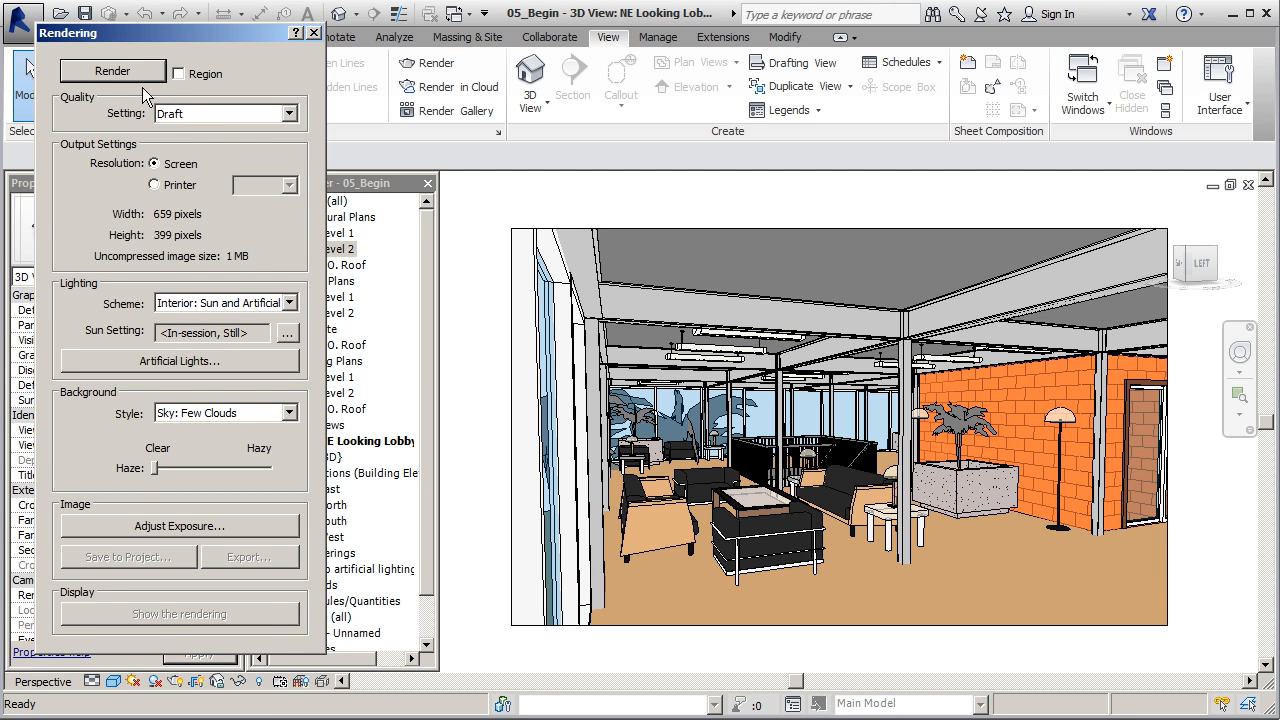
{"action": "left_click_drag", "start_coordinate": [154, 36], "coordinate": [173, 31]}
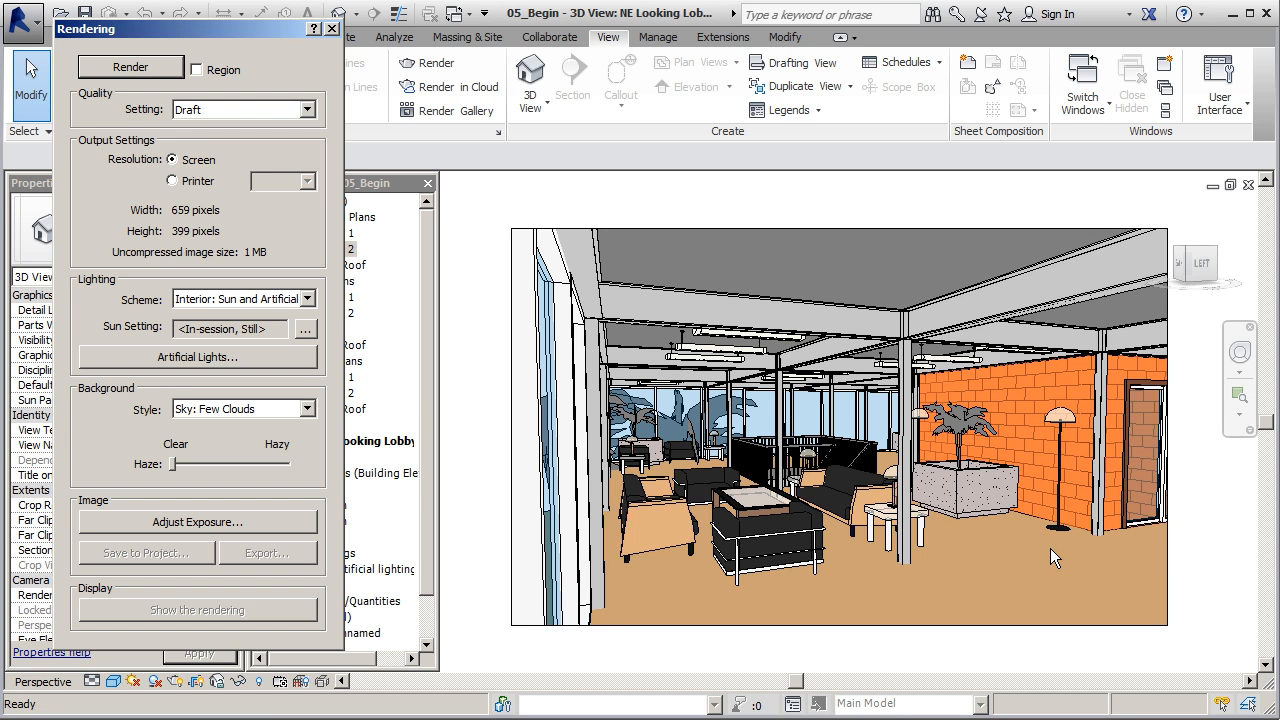
Try a render region narrowed to the floor lamp at the orange wall, and switch region rendering off again
{"action": "left_click", "coordinate": [197, 69]}
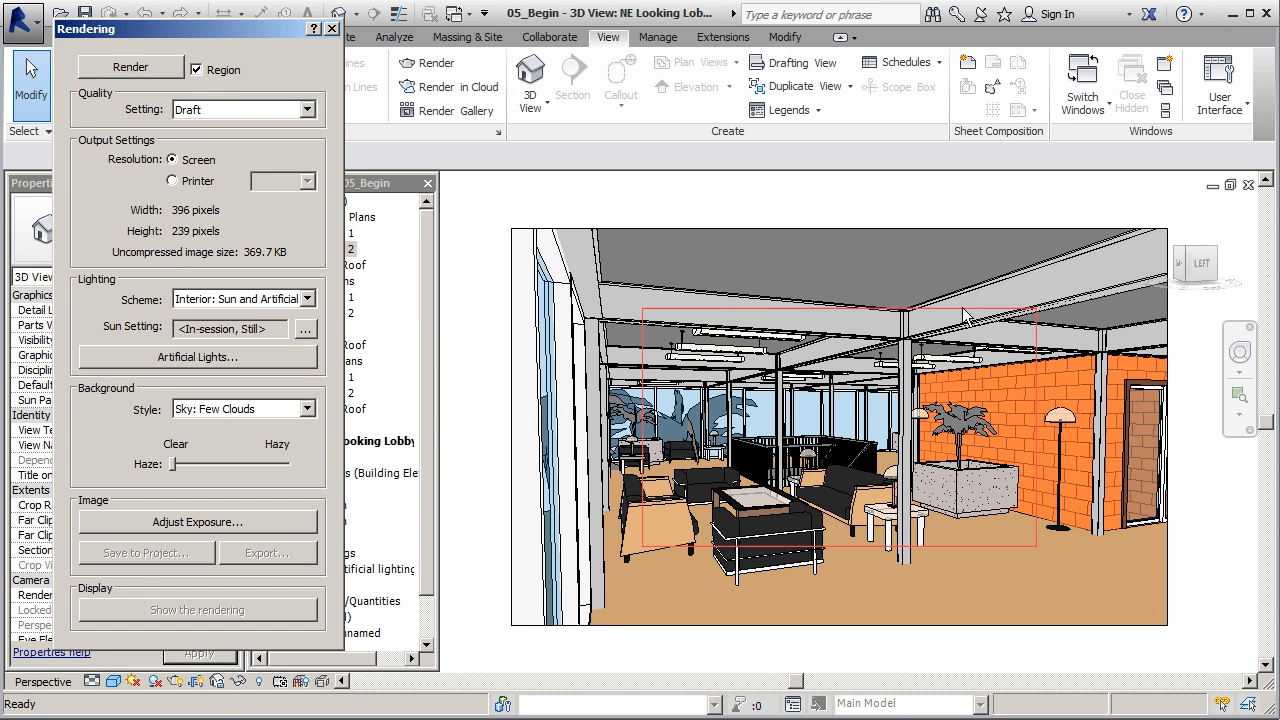
{"action": "left_click", "coordinate": [675, 309]}
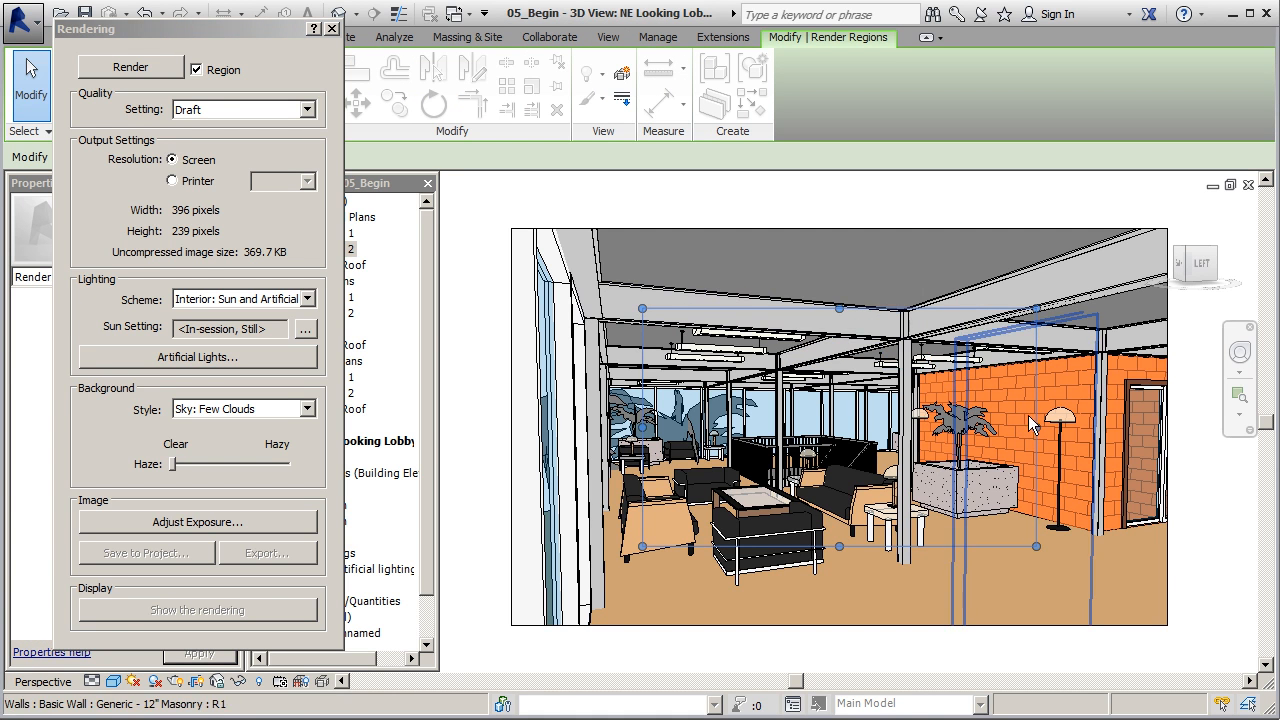
{"action": "left_click_drag", "start_coordinate": [1036, 428], "coordinate": [1133, 427]}
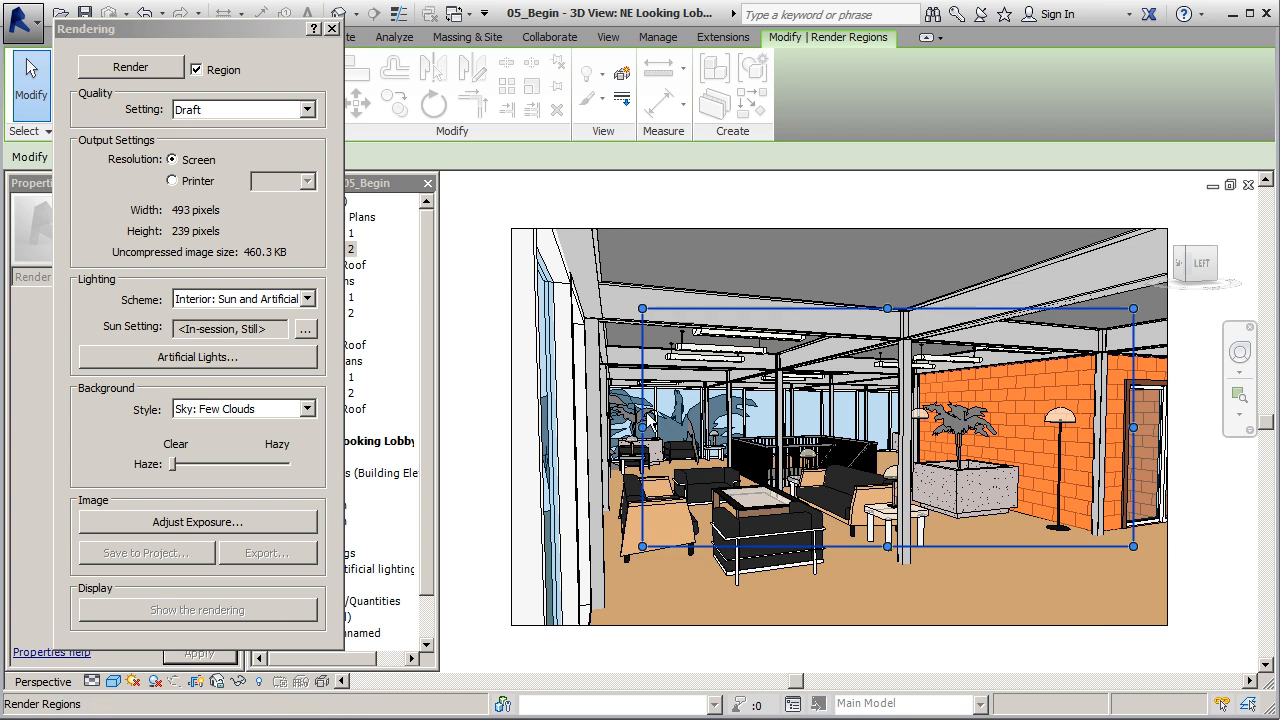
{"action": "left_click_drag", "start_coordinate": [646, 430], "coordinate": [1012, 428]}
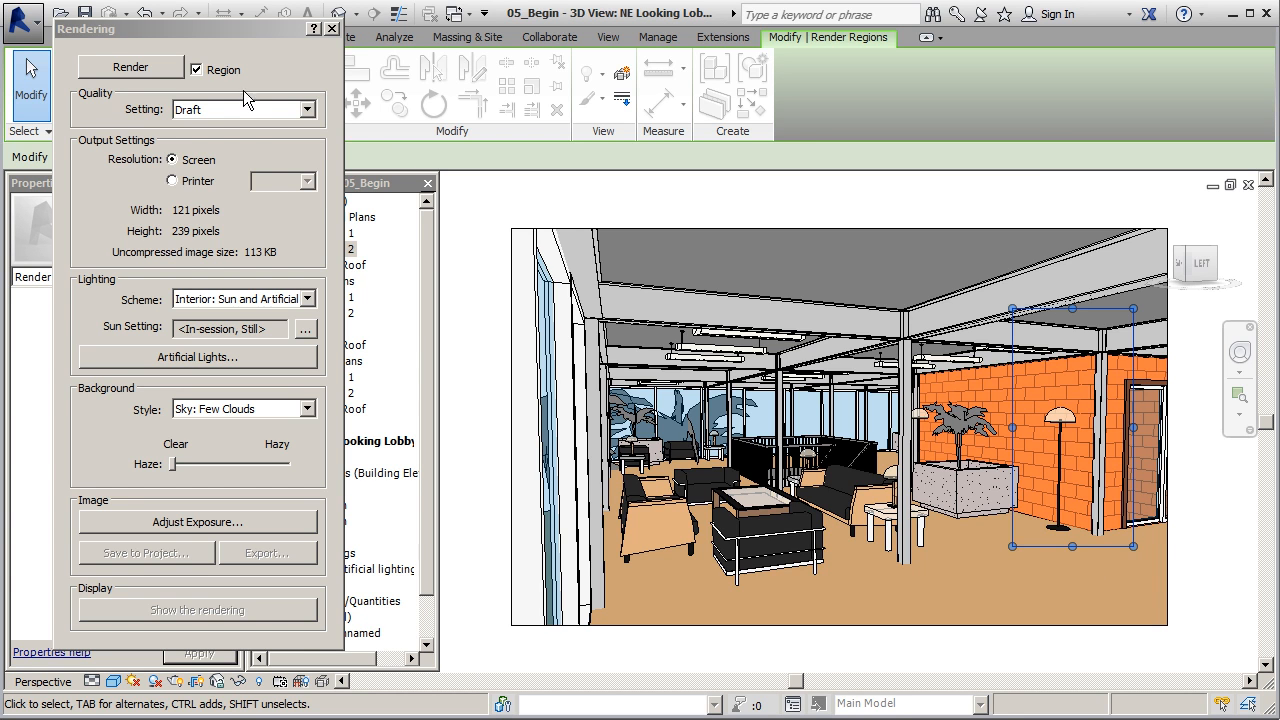
{"action": "left_click", "coordinate": [196, 69]}
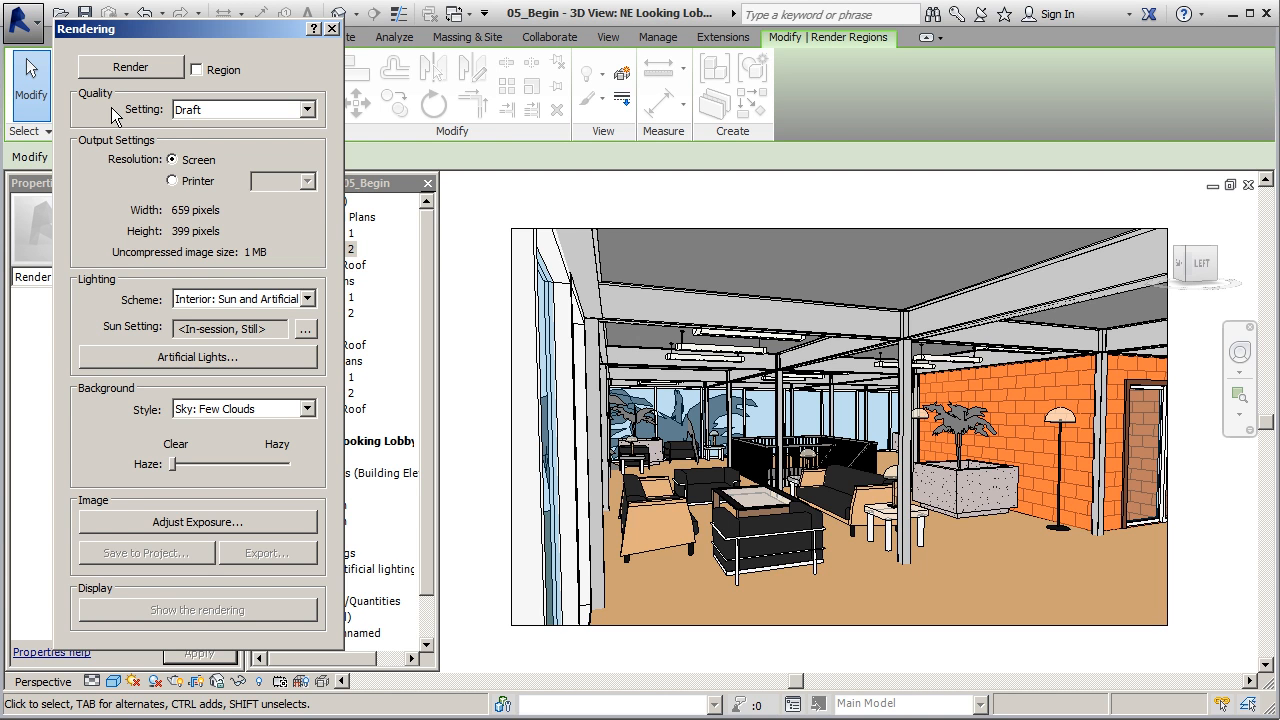
Examine the available render quality settings and the sun settings used for the lobby view
{"action": "left_click", "coordinate": [307, 110]}
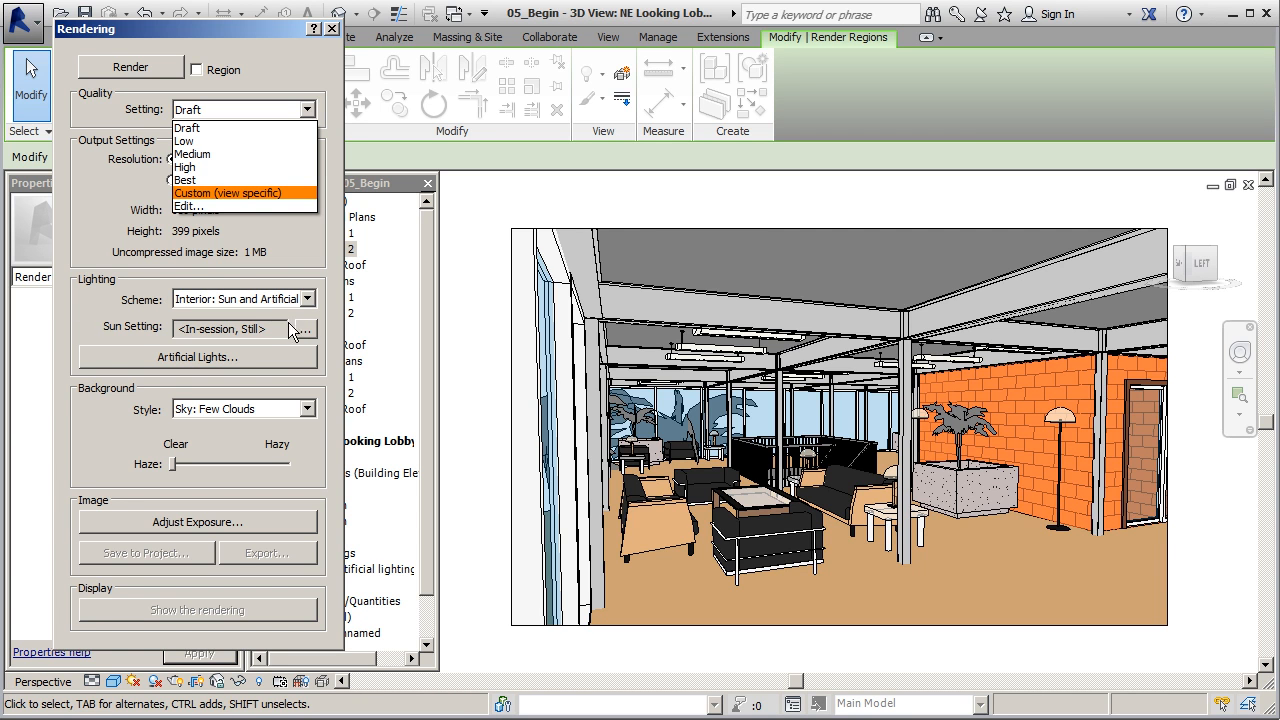
{"action": "left_click", "coordinate": [305, 330]}
{"action": "left_click", "coordinate": [310, 333]}
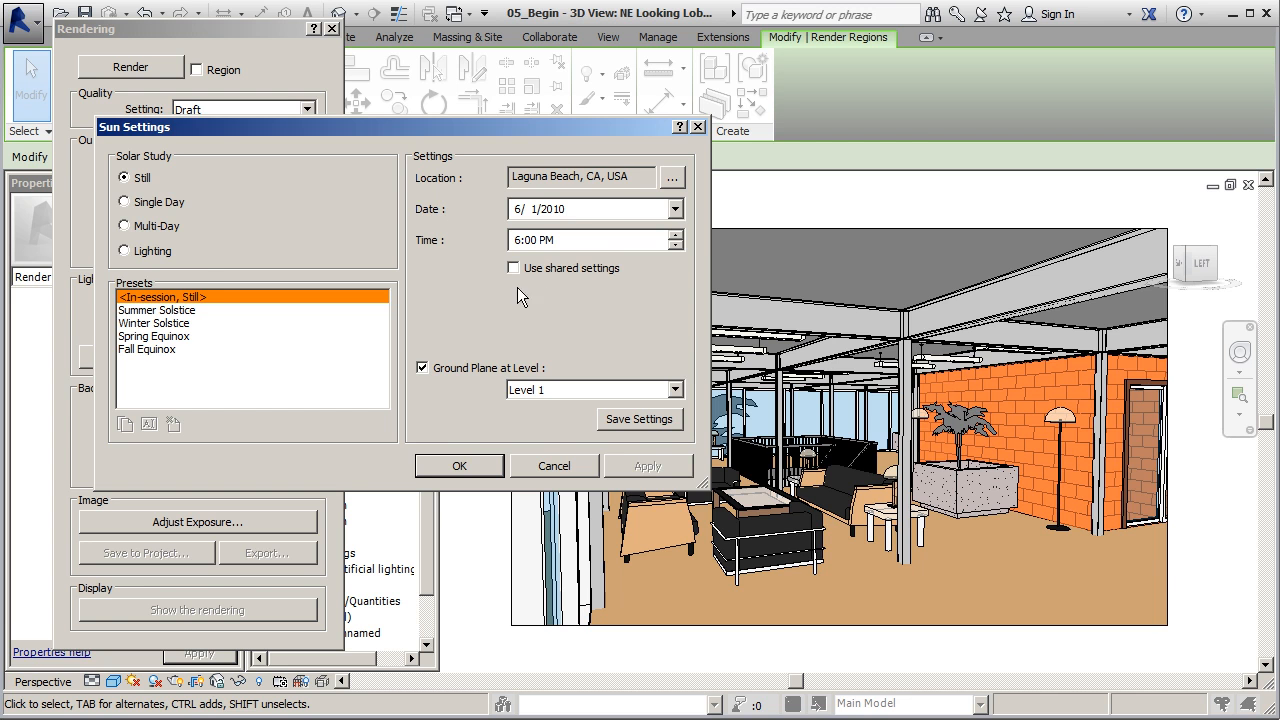
{"action": "left_click", "coordinate": [698, 127]}
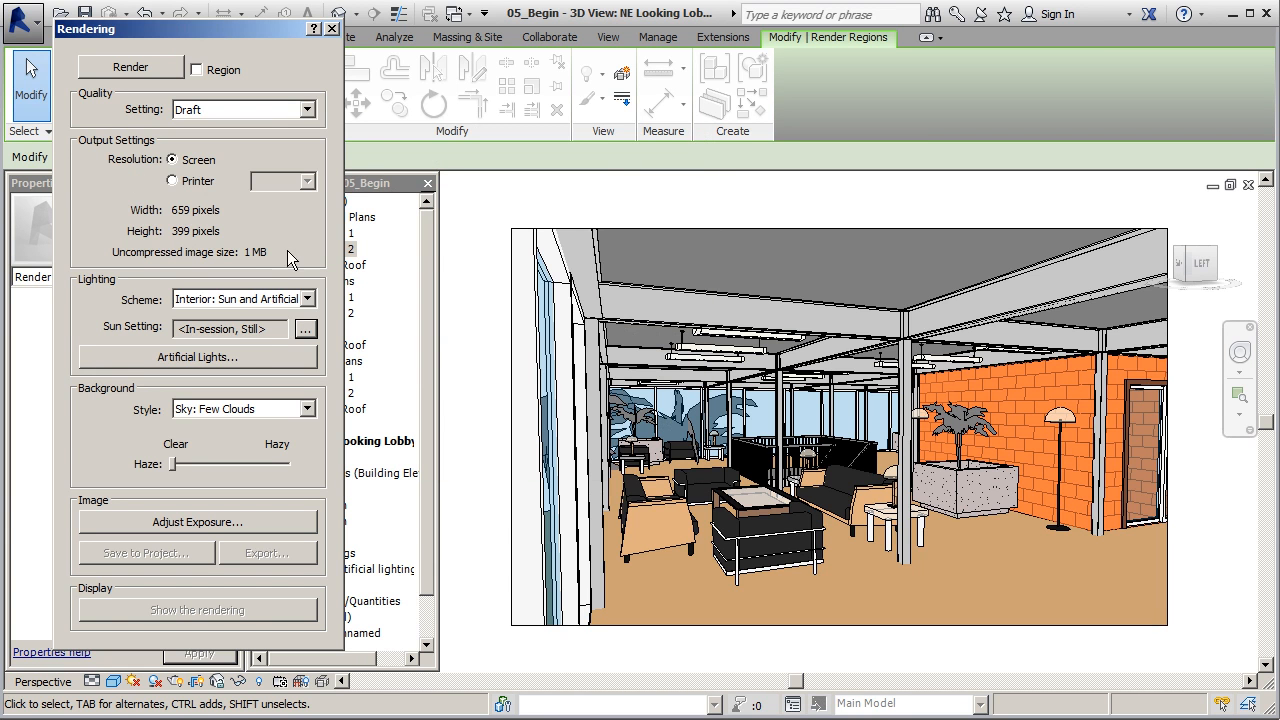
Examine the dimming values of the view's artificial lights and the available background styles for the rendering
{"action": "left_click", "coordinate": [265, 355]}
{"action": "left_click_drag", "start_coordinate": [218, 120], "coordinate": [319, 98]}
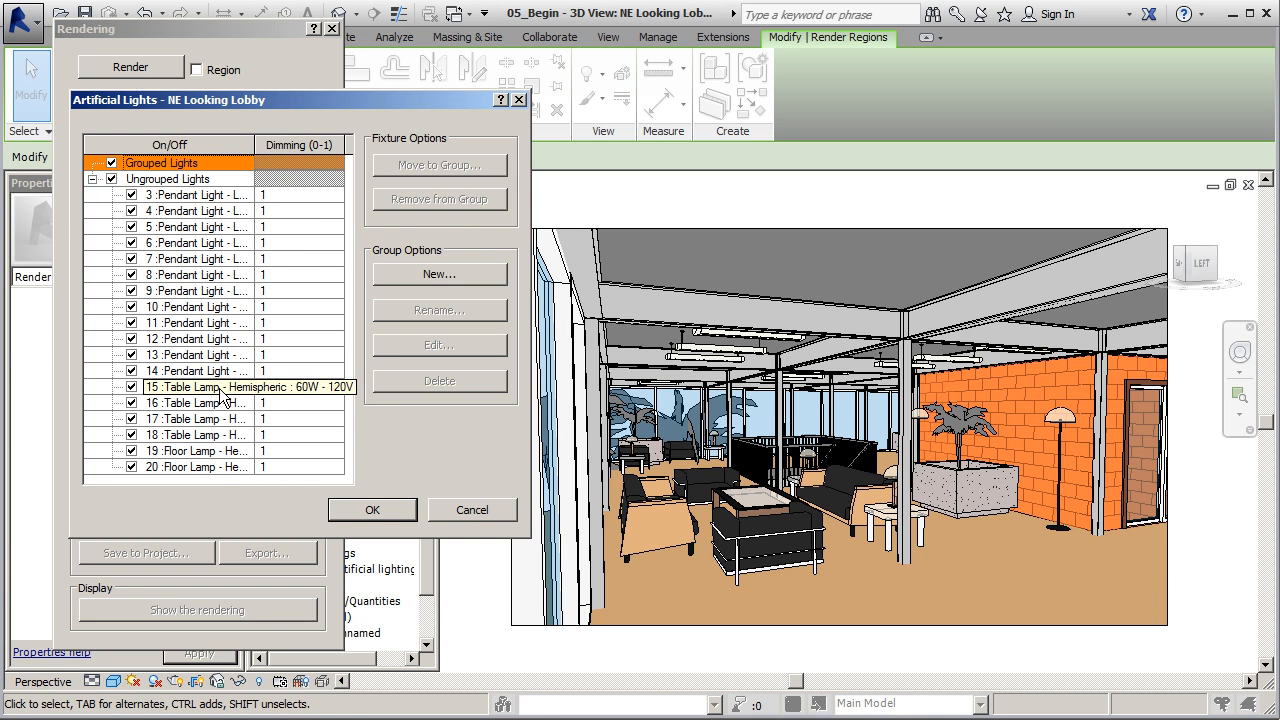
{"action": "left_click", "coordinate": [283, 196]}
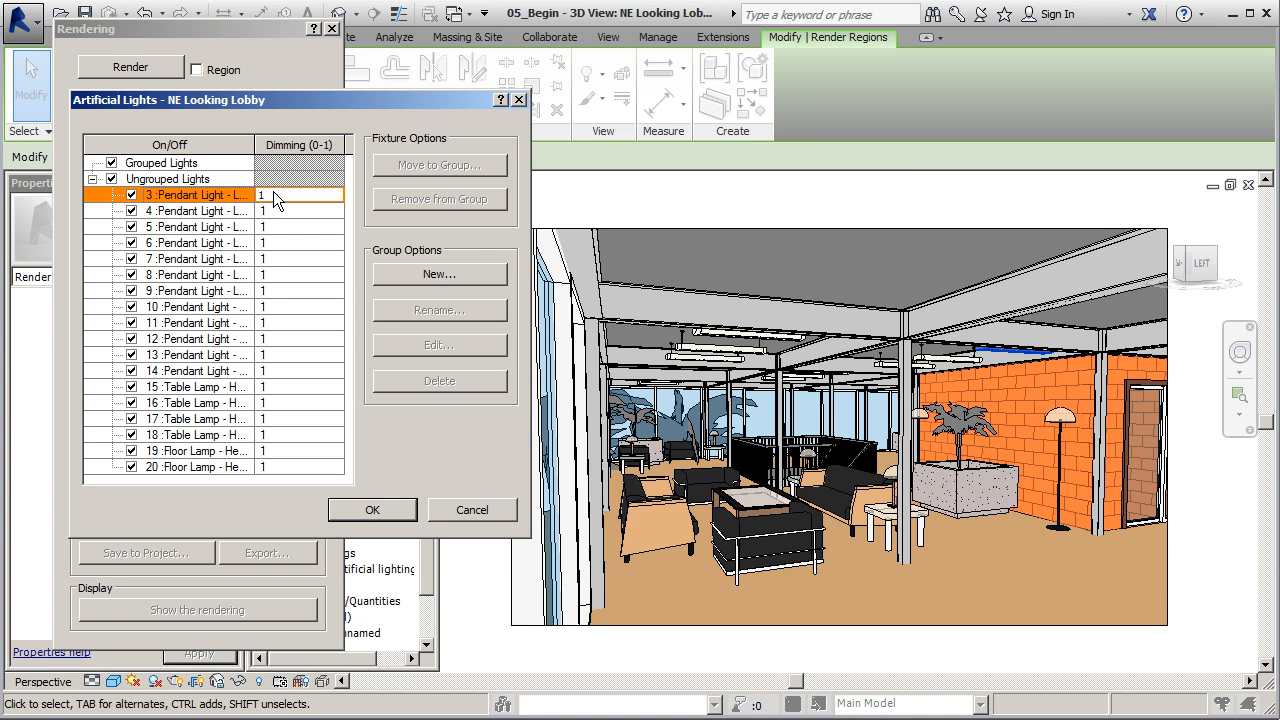
{"action": "left_click", "coordinate": [275, 212]}
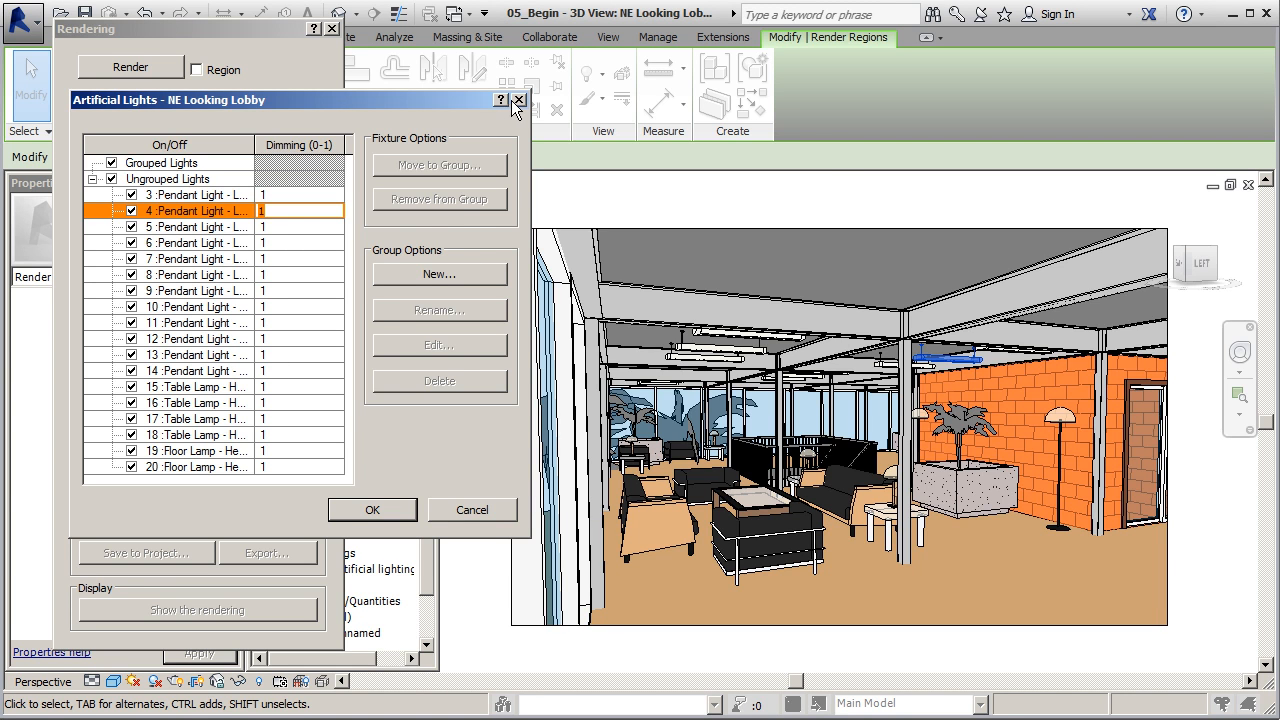
{"action": "left_click", "coordinate": [278, 258]}
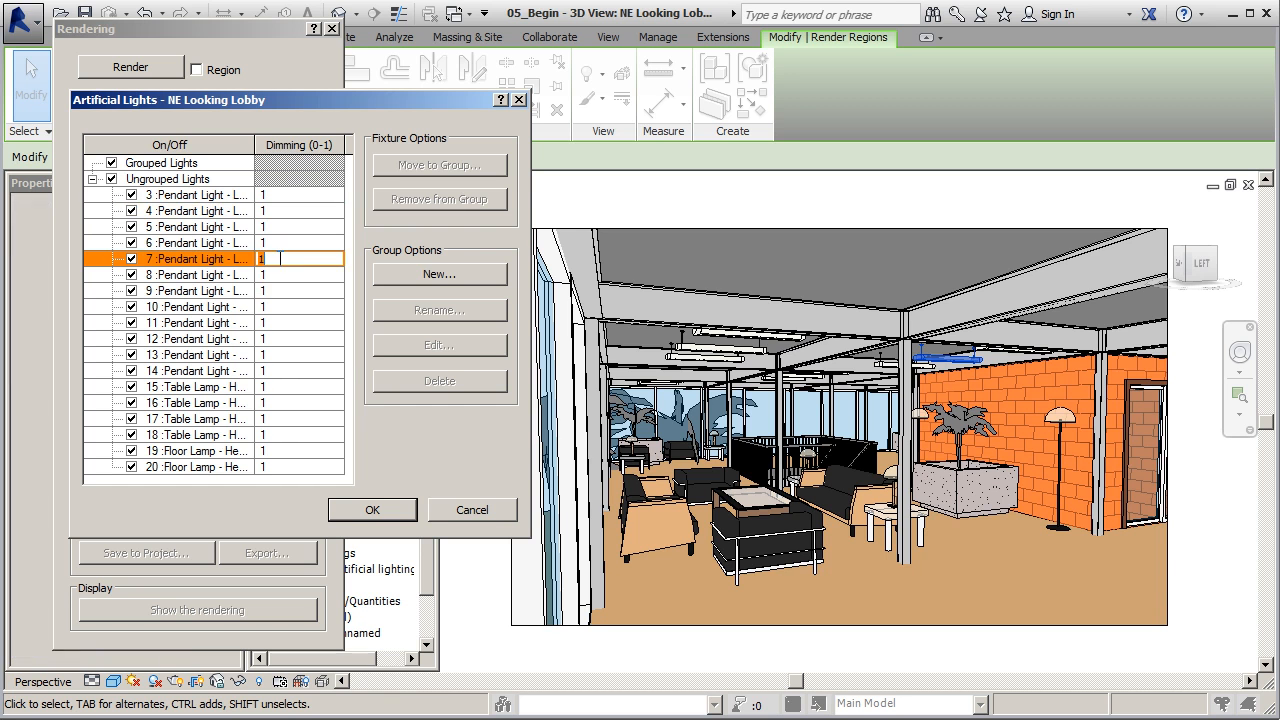
{"action": "left_click", "coordinate": [308, 288]}
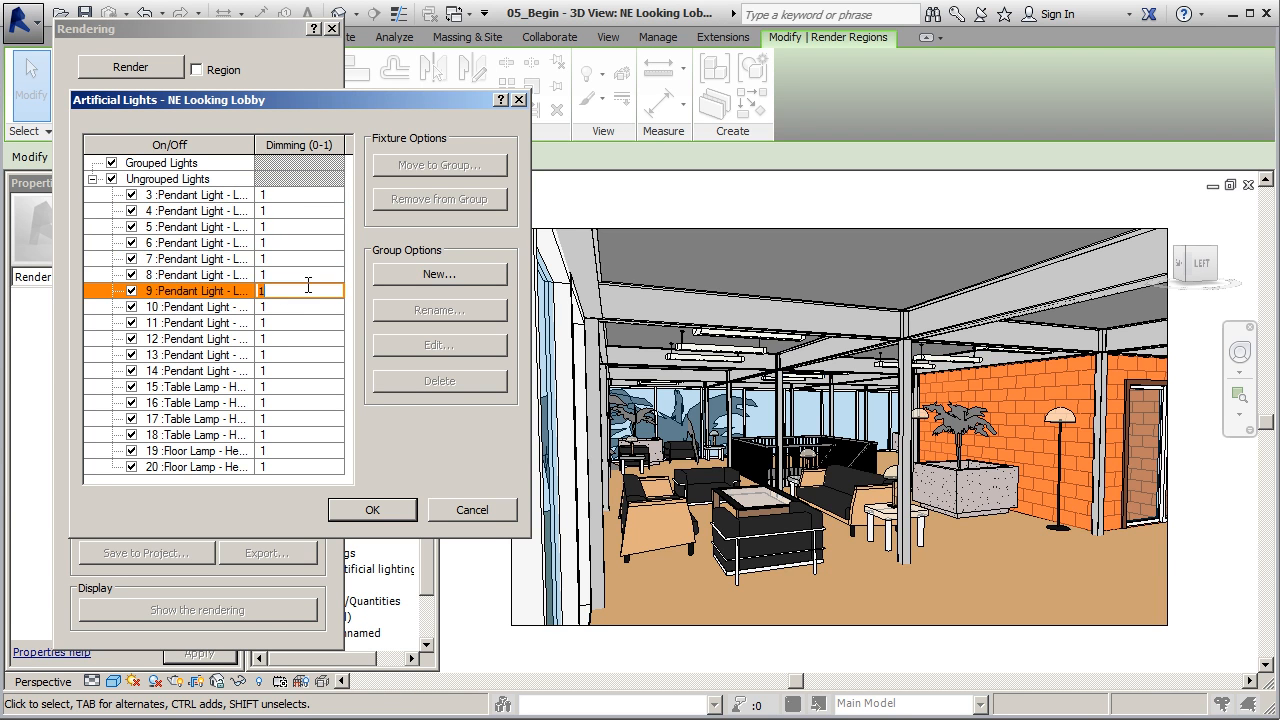
{"action": "left_click", "coordinate": [473, 509]}
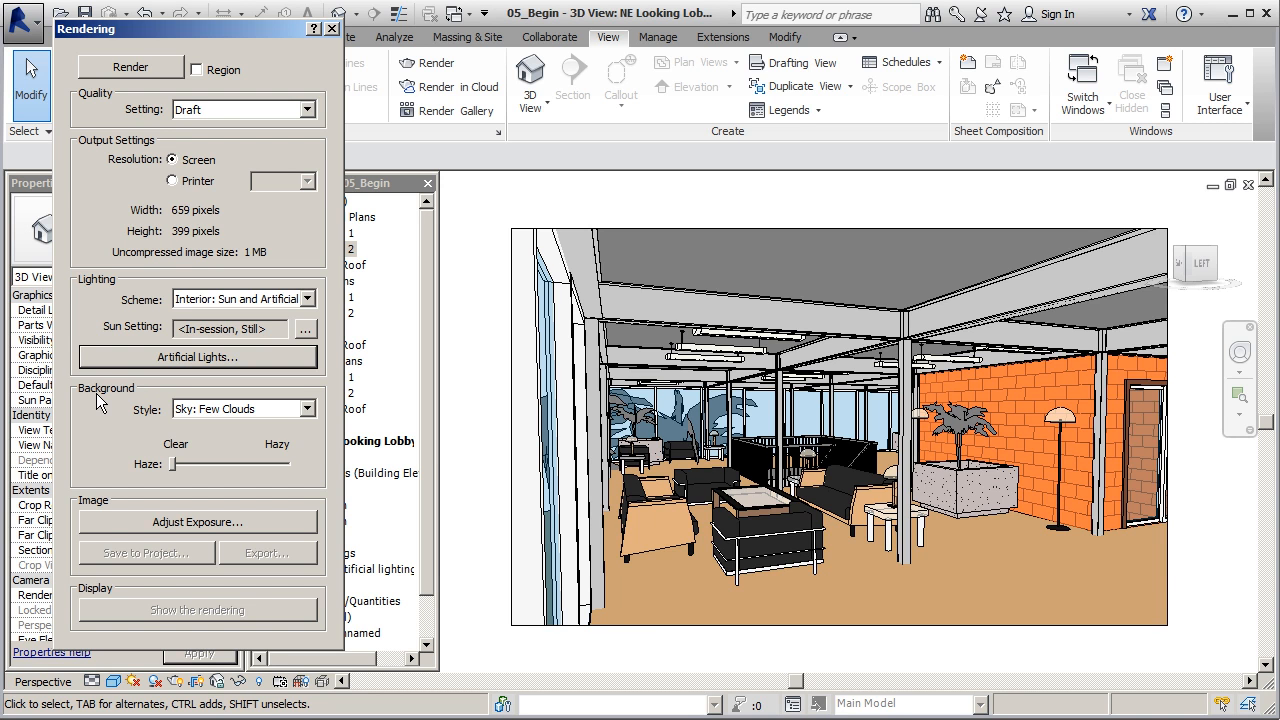
{"action": "left_click", "coordinate": [307, 409]}
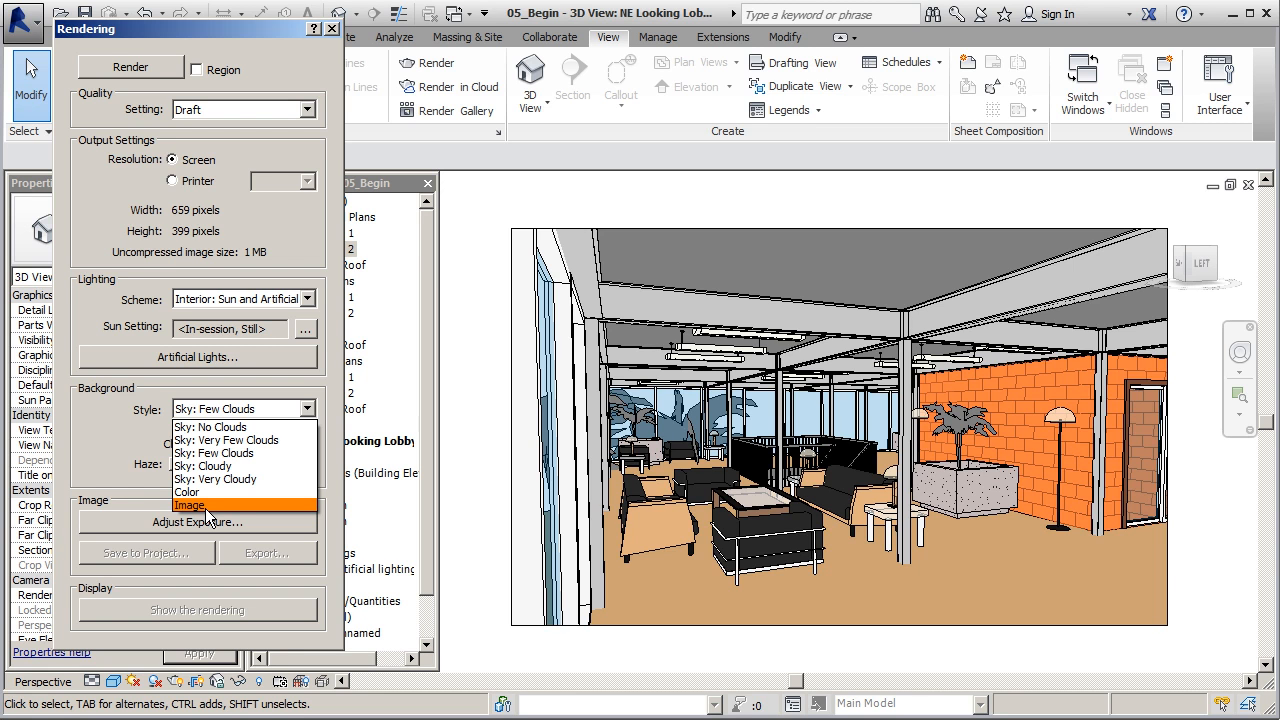
{"action": "left_click", "coordinate": [101, 440]}
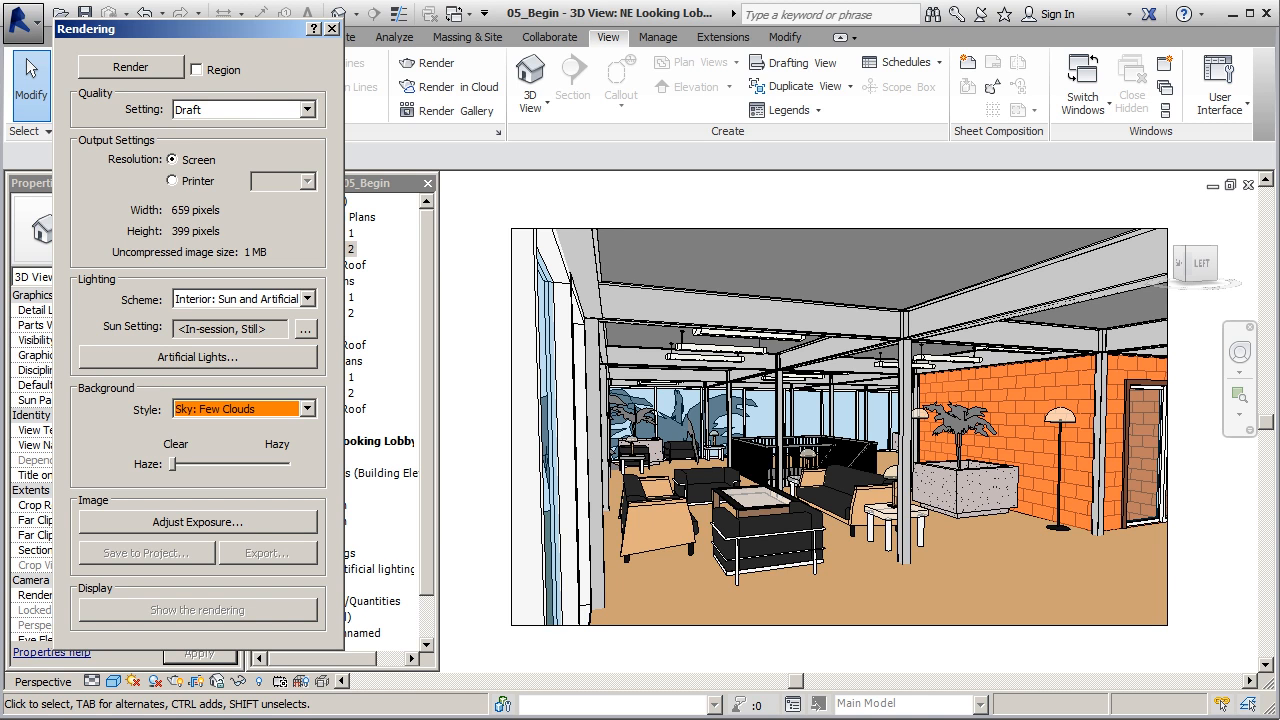
Render the lobby view at Low quality and compare the rendering with the model display
{"action": "left_click", "coordinate": [309, 110]}
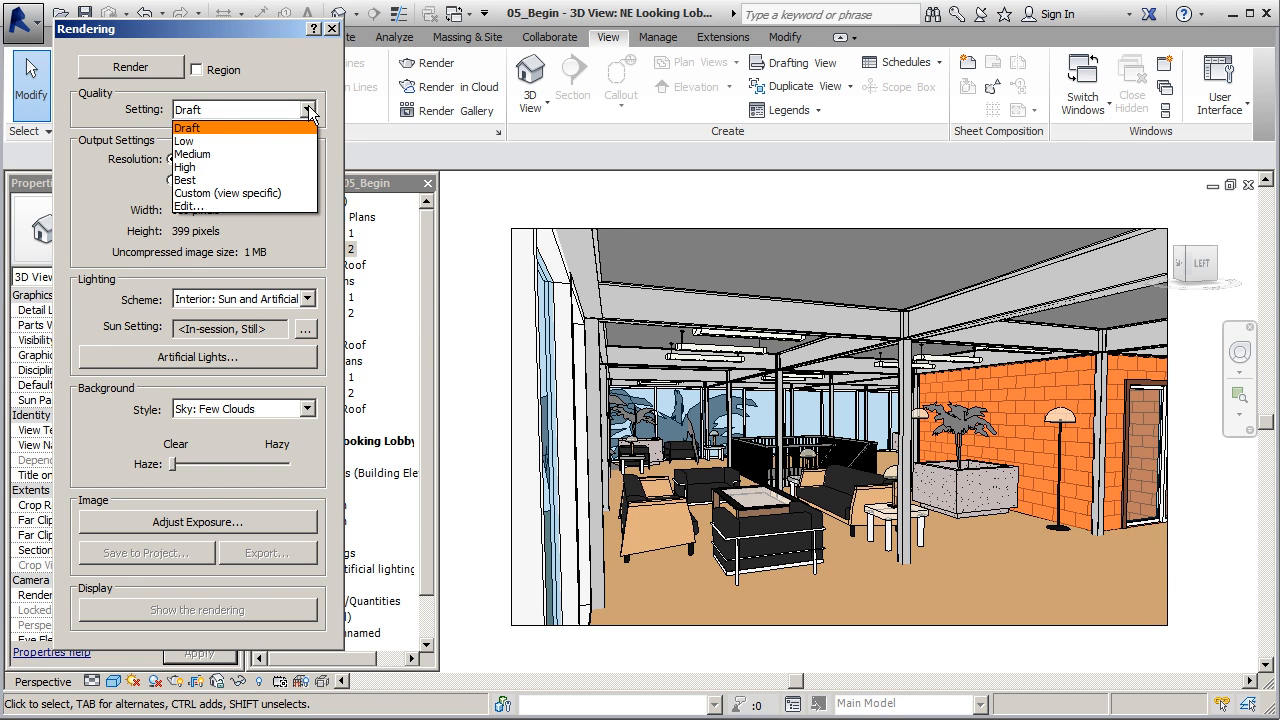
{"action": "left_click", "coordinate": [199, 141]}
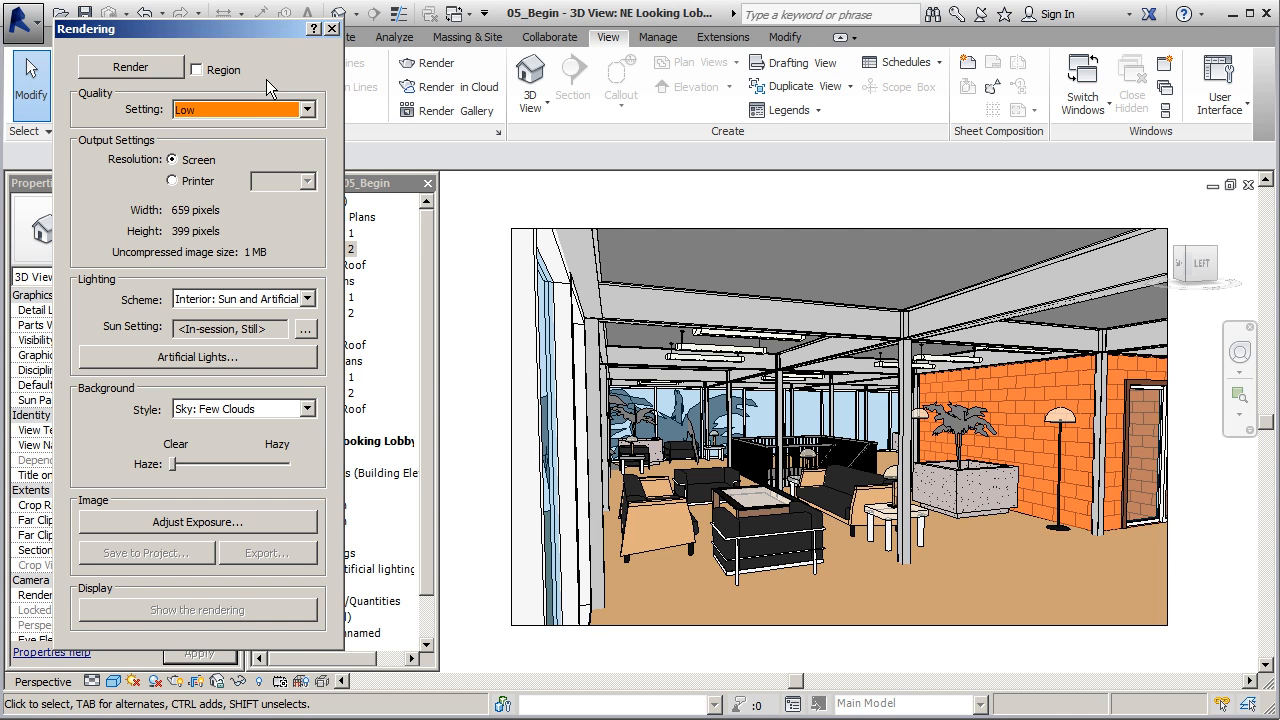
{"action": "left_click", "coordinate": [118, 64]}
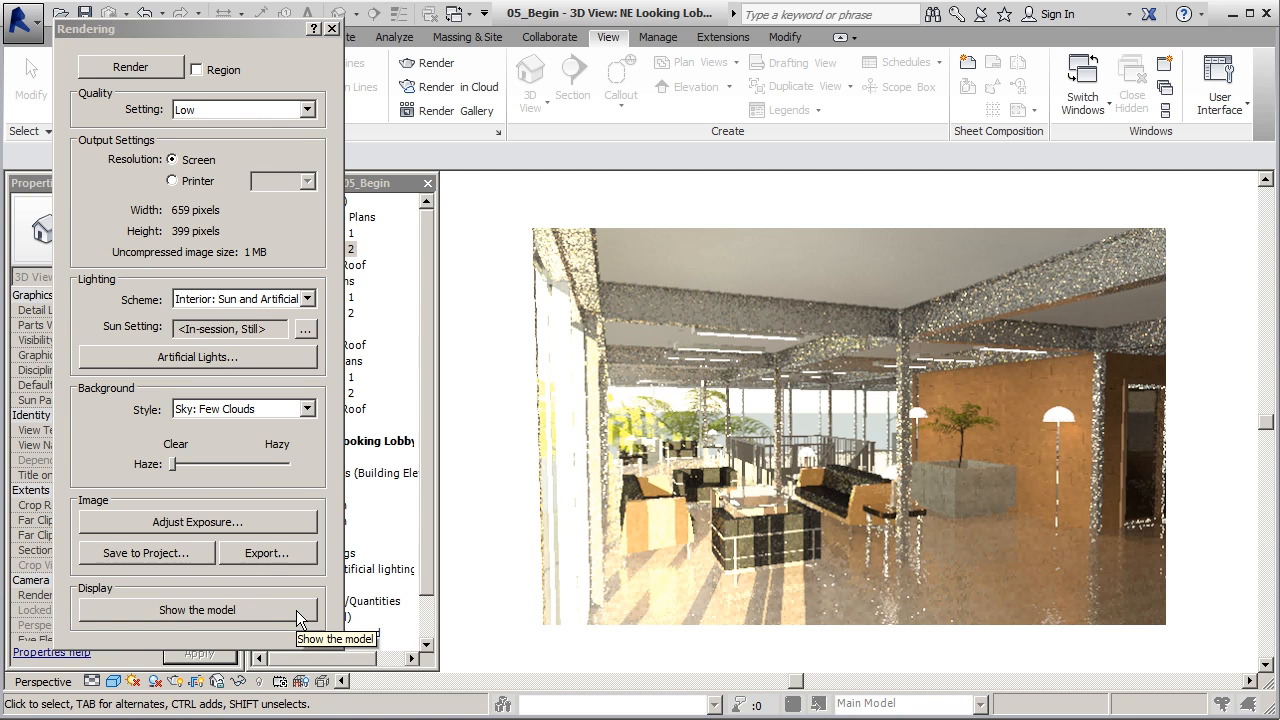
{"action": "left_click", "coordinate": [241, 611]}
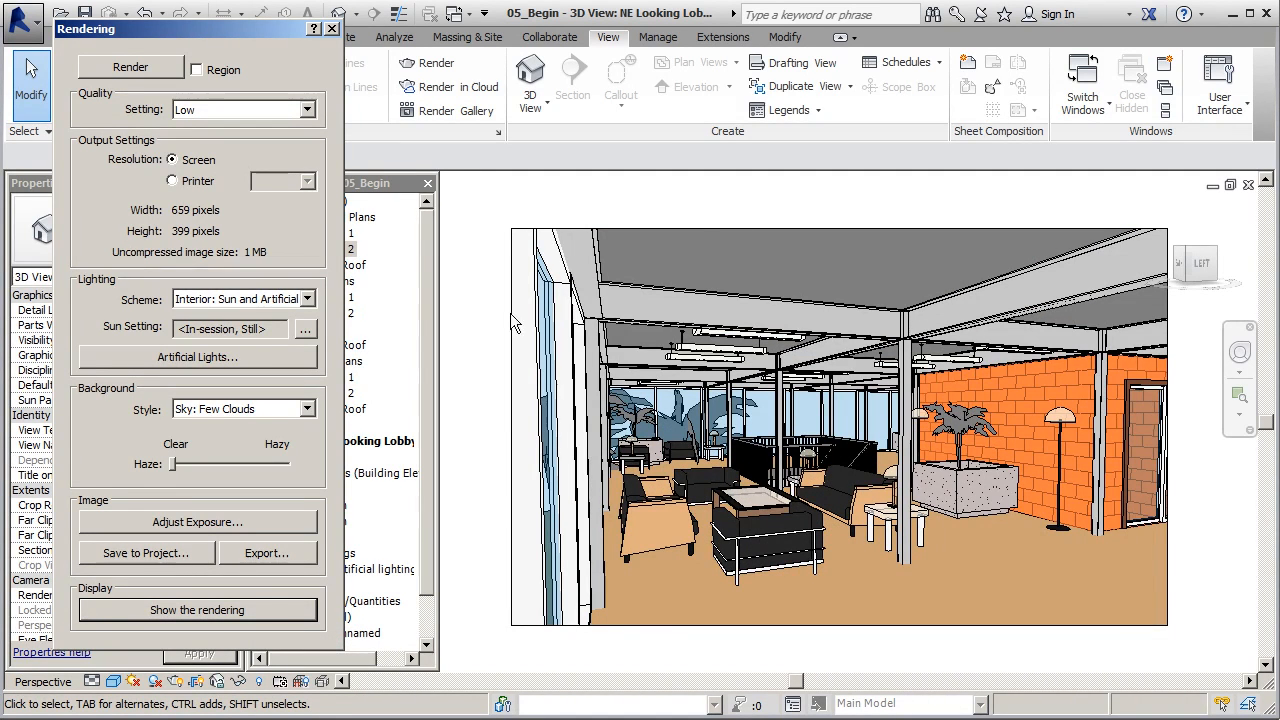
{"action": "left_click", "coordinate": [278, 613]}
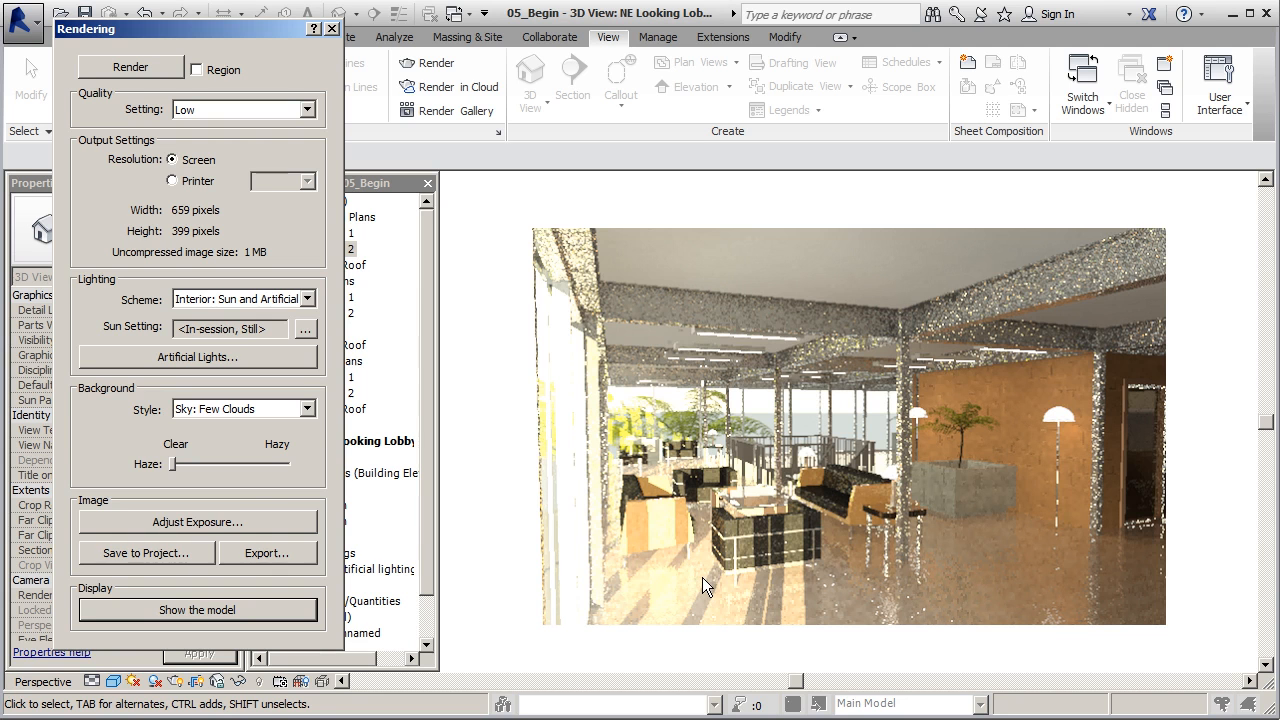
Darken the rendered image by applying an exposure value of about 9.33, followed by about 9.82
{"action": "left_click", "coordinate": [305, 522]}
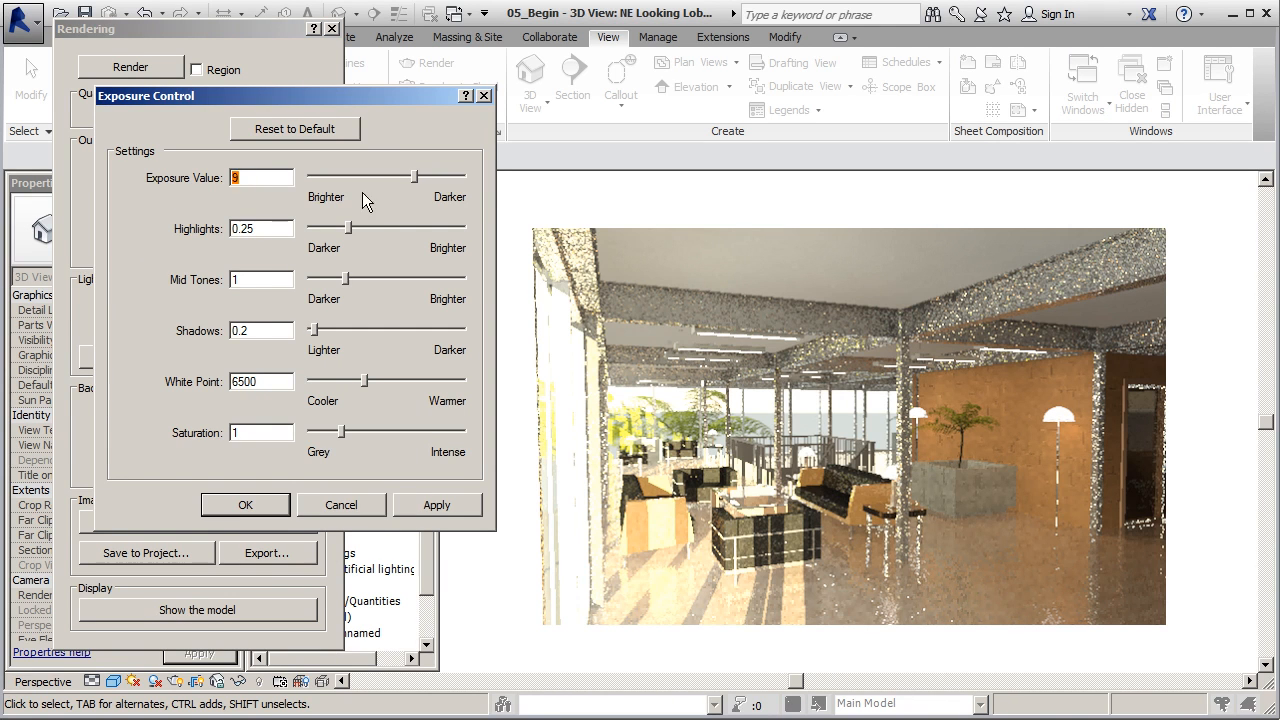
{"action": "left_click_drag", "start_coordinate": [414, 181], "coordinate": [418, 183]}
{"action": "left_click", "coordinate": [432, 504]}
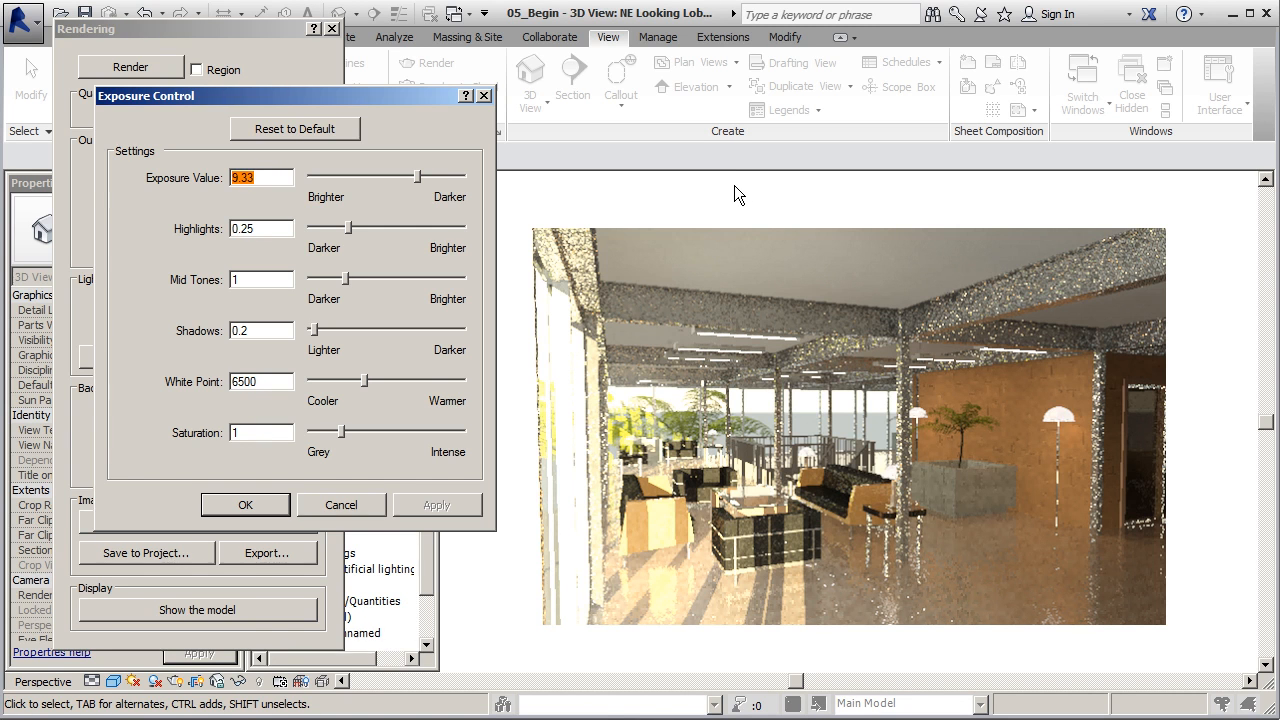
{"action": "left_click", "coordinate": [419, 182]}
{"action": "left_click_drag", "start_coordinate": [419, 182], "coordinate": [423, 182]}
{"action": "left_click", "coordinate": [426, 508]}
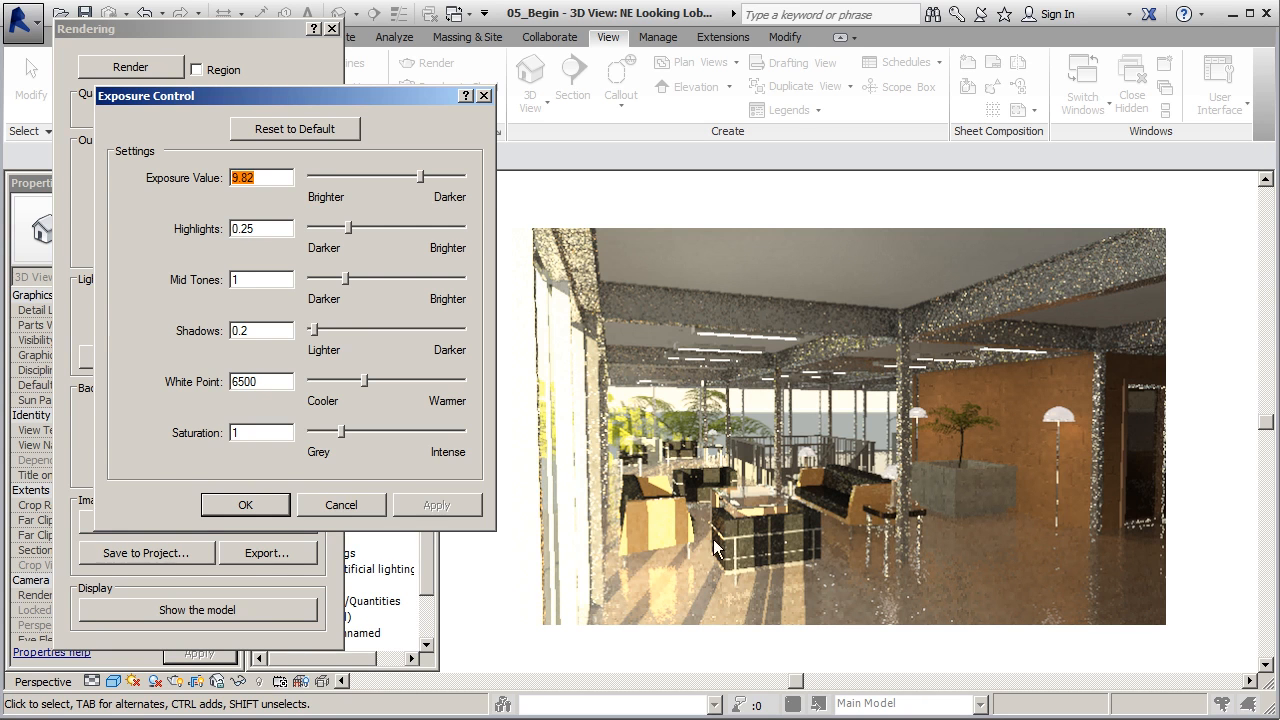
{"action": "left_click", "coordinate": [484, 96]}
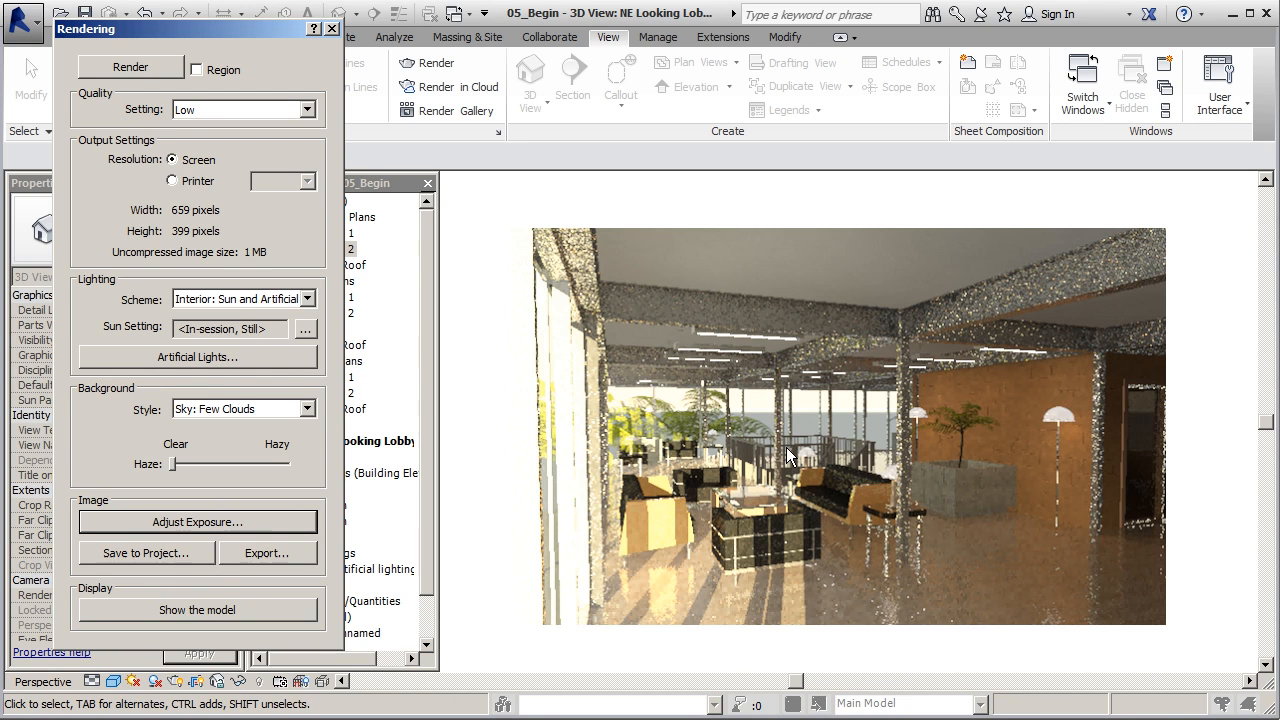
{"action": "left_click", "coordinate": [522, 157]}
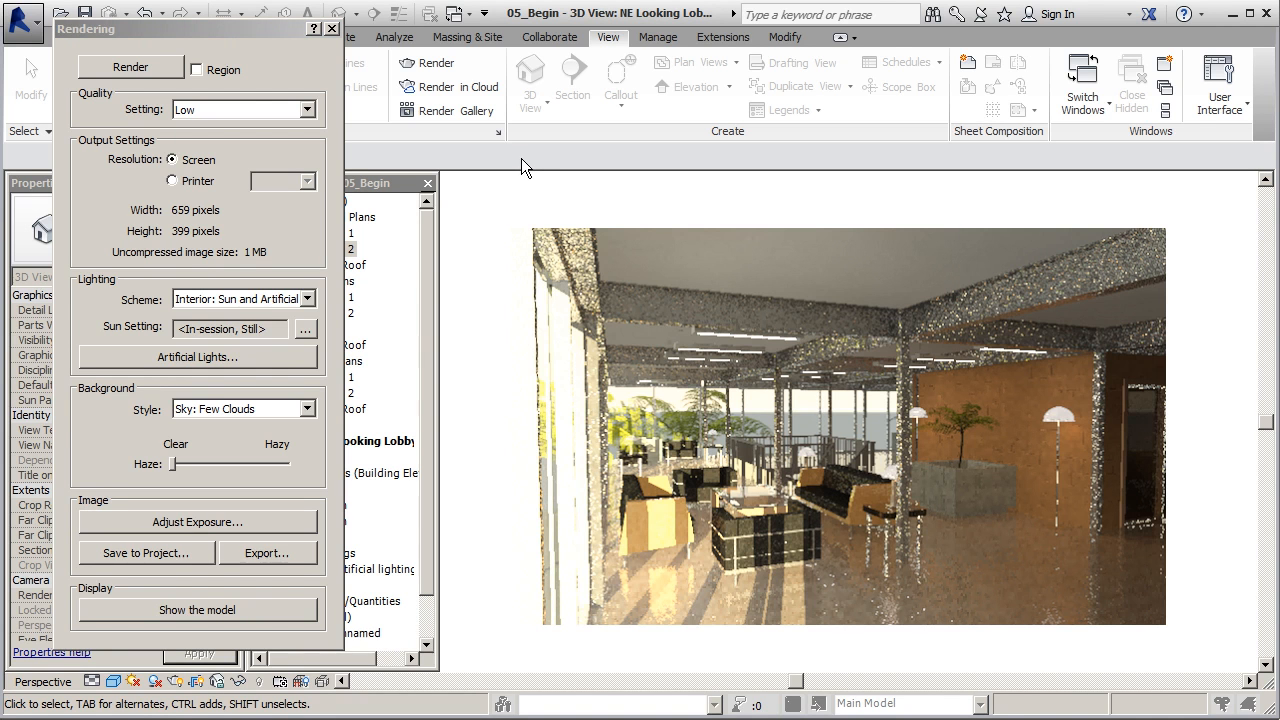